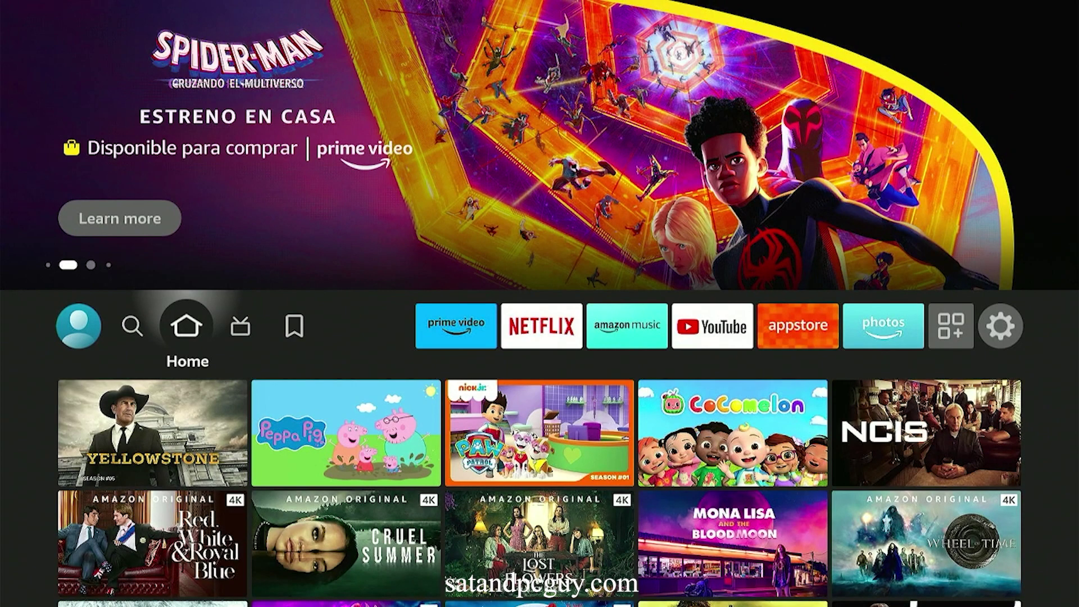
# Search 'Rt' from the Find page and pick the Rtve Play suggestion
pyautogui.press('Left')
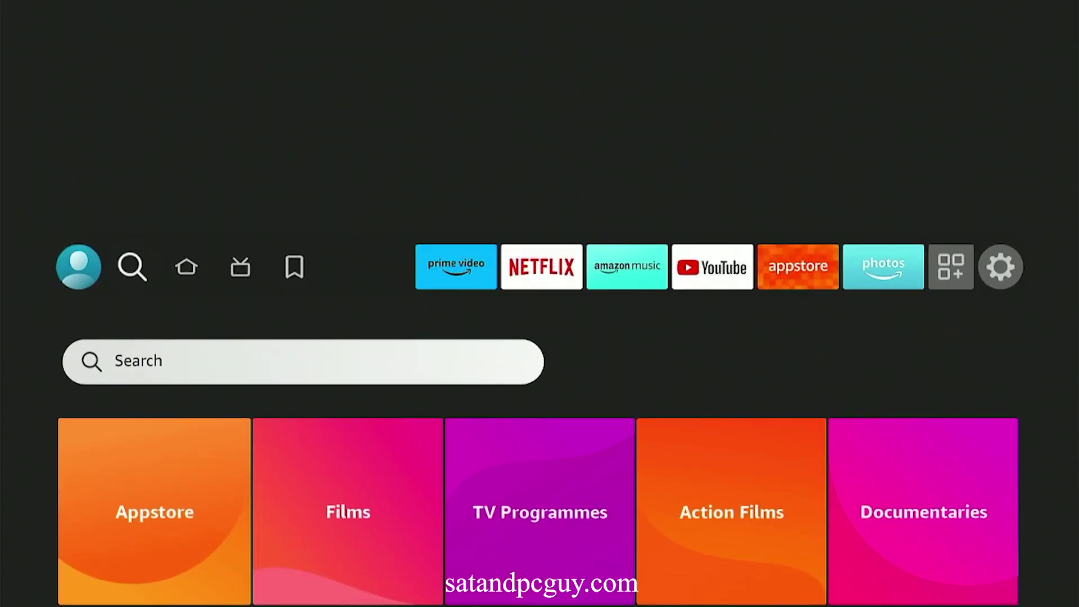
pyautogui.press('Return')
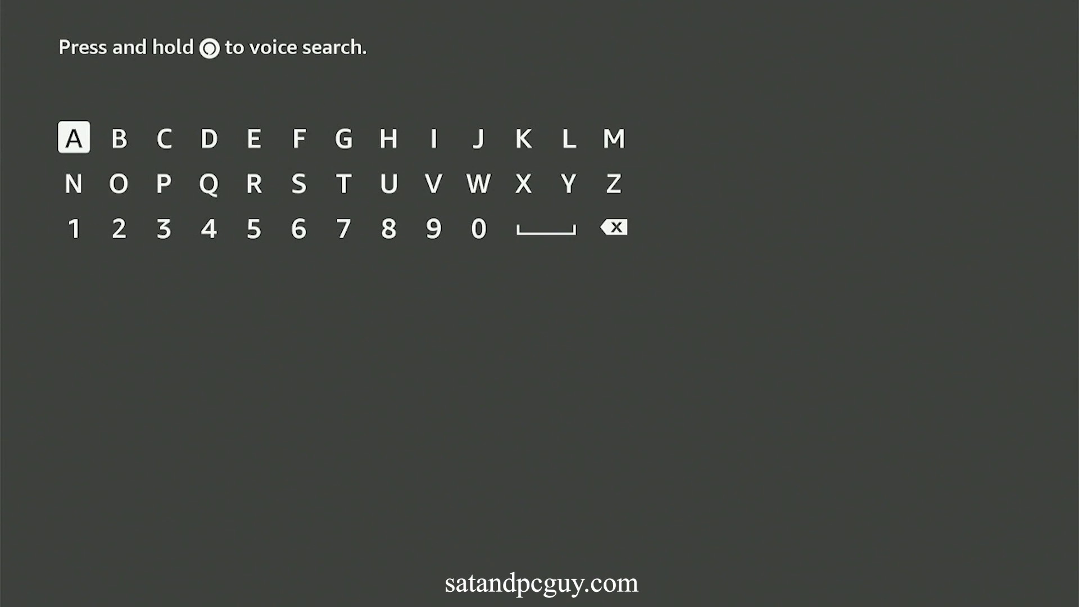
pyautogui.press('Right')
pyautogui.press('Right')
pyautogui.press('Right')
pyautogui.press('Right')
pyautogui.press('Down')
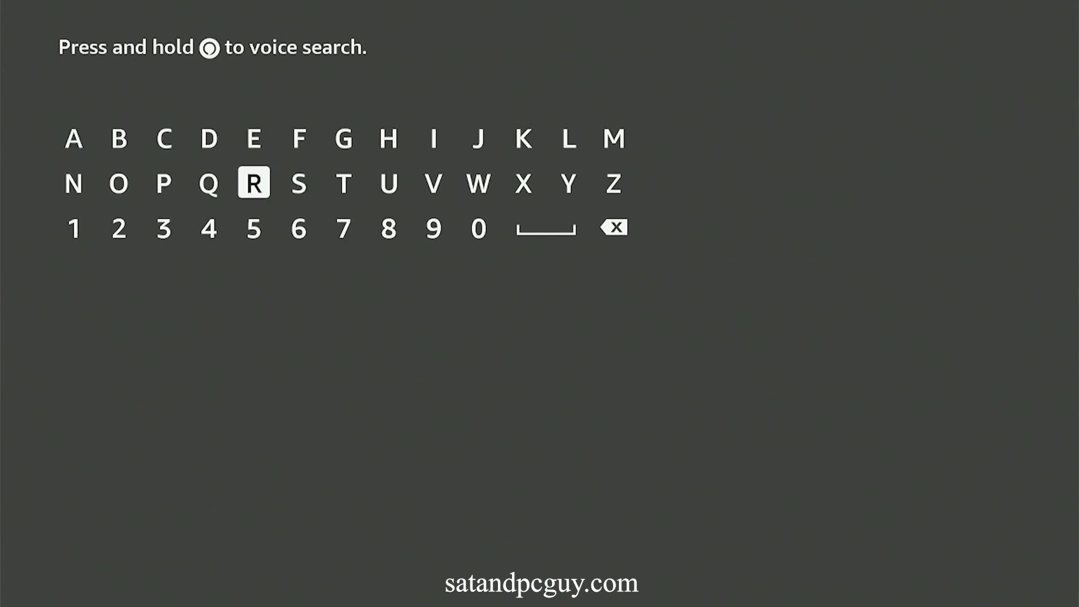
pyautogui.press('Return')
pyautogui.press('Right')
pyautogui.press('Right')
pyautogui.press('Return')
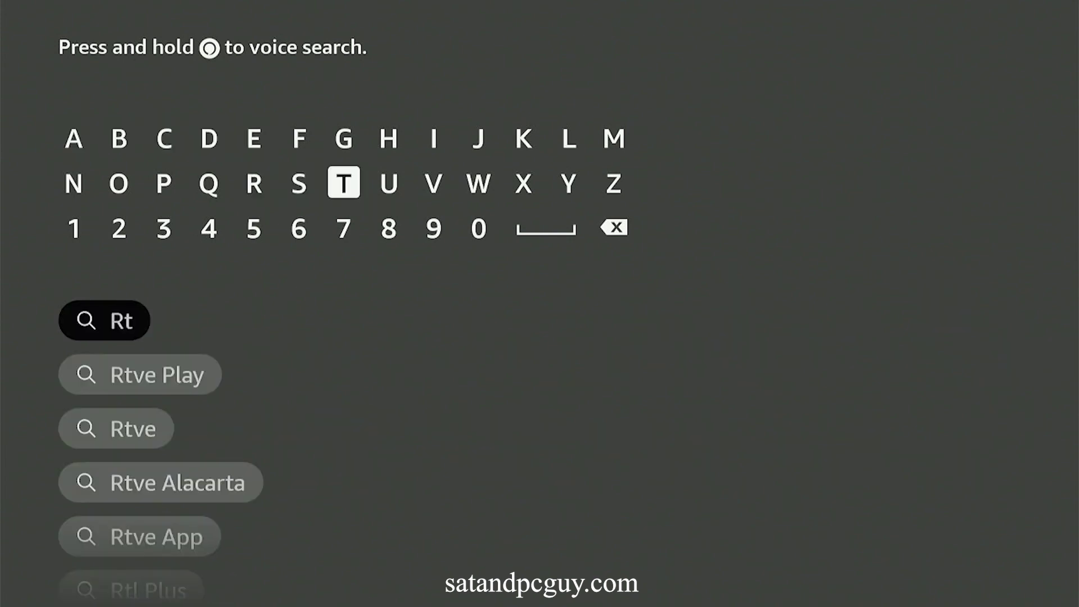
pyautogui.press('Down')
pyautogui.press('Down')
pyautogui.press('Down')
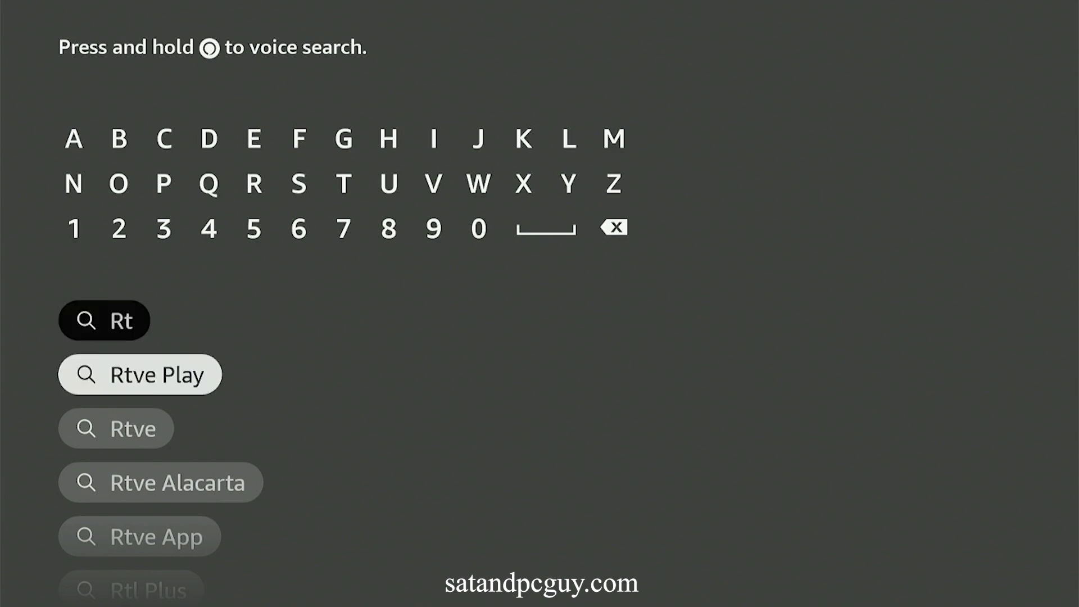
pyautogui.press('Return')
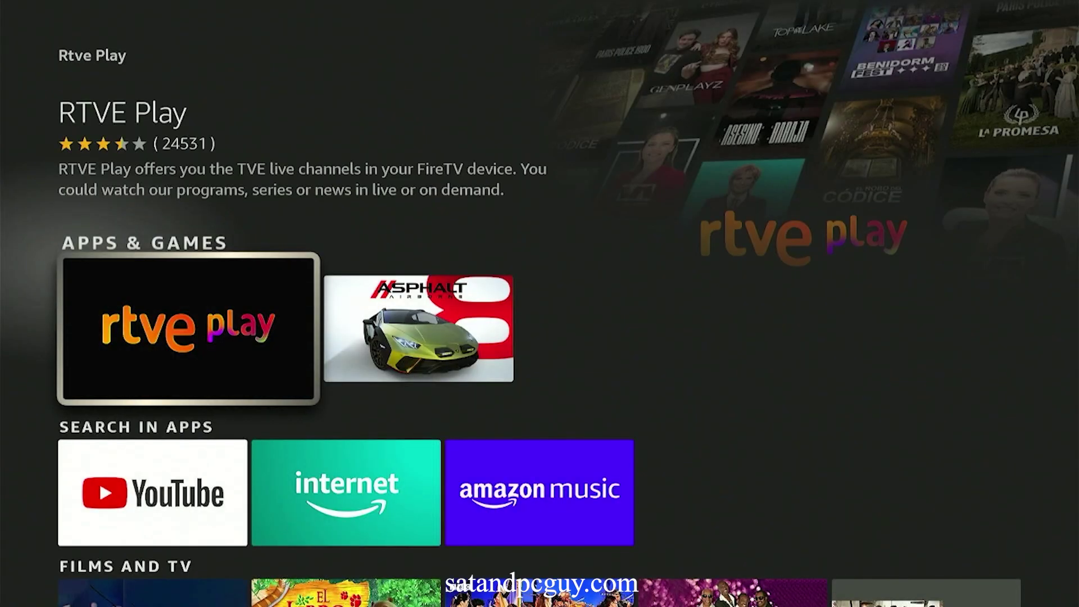
# Open the RTVE Play app page and press Get, which returns a Purchase Failure
pyautogui.press('Return')
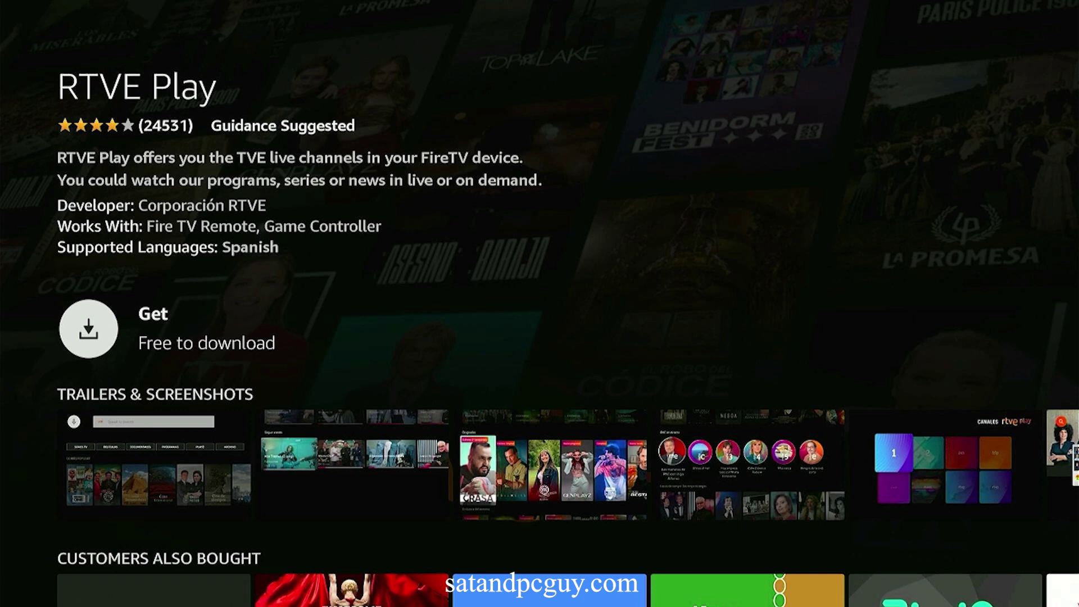
pyautogui.press('Return')
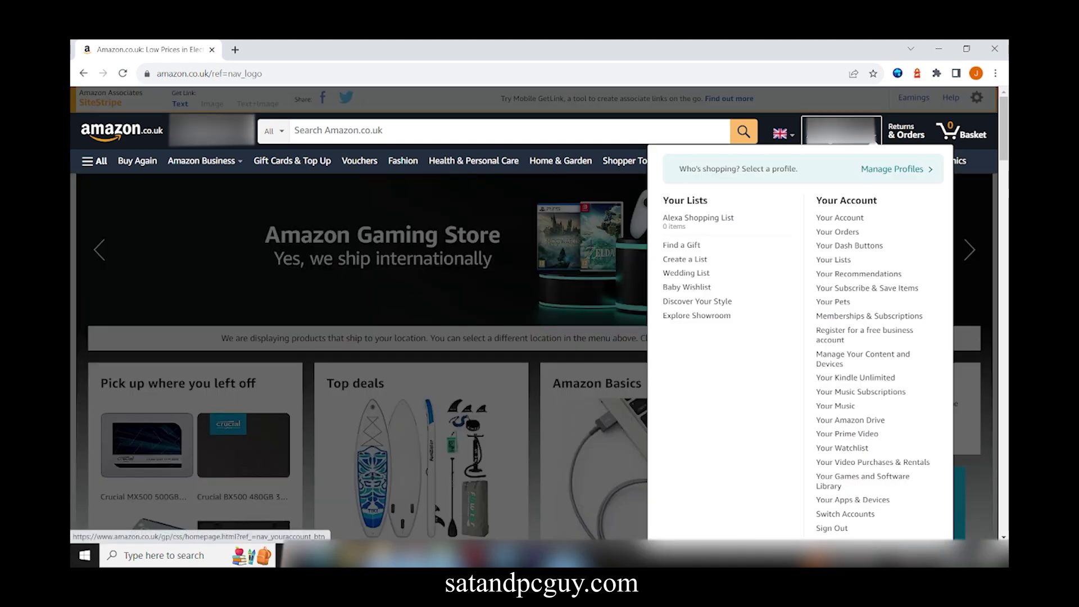
# Open Manage Your Content and Devices and go to its Preferences tab
pyautogui.click(891, 362)
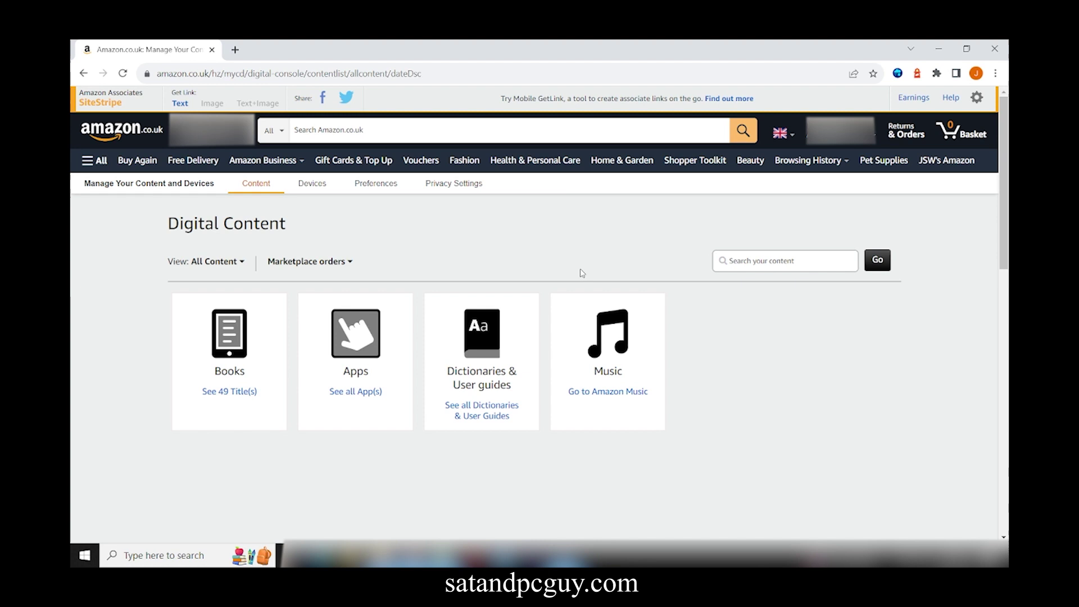
pyautogui.click(374, 190)
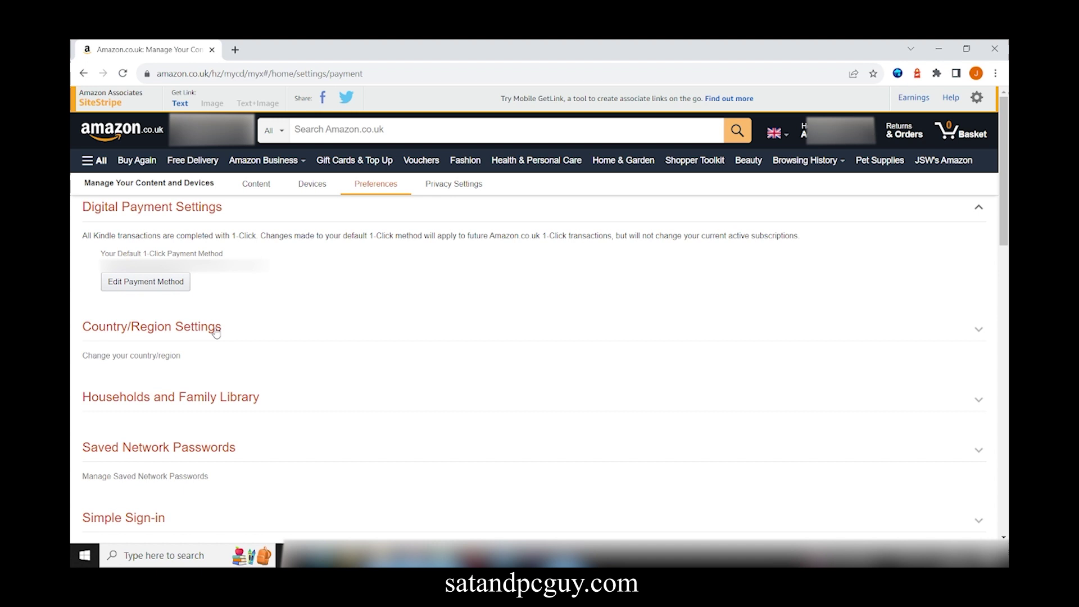
# Expand Country/Region Settings and choose Change to bring up the Country of Residence dialog
pyautogui.click(153, 331)
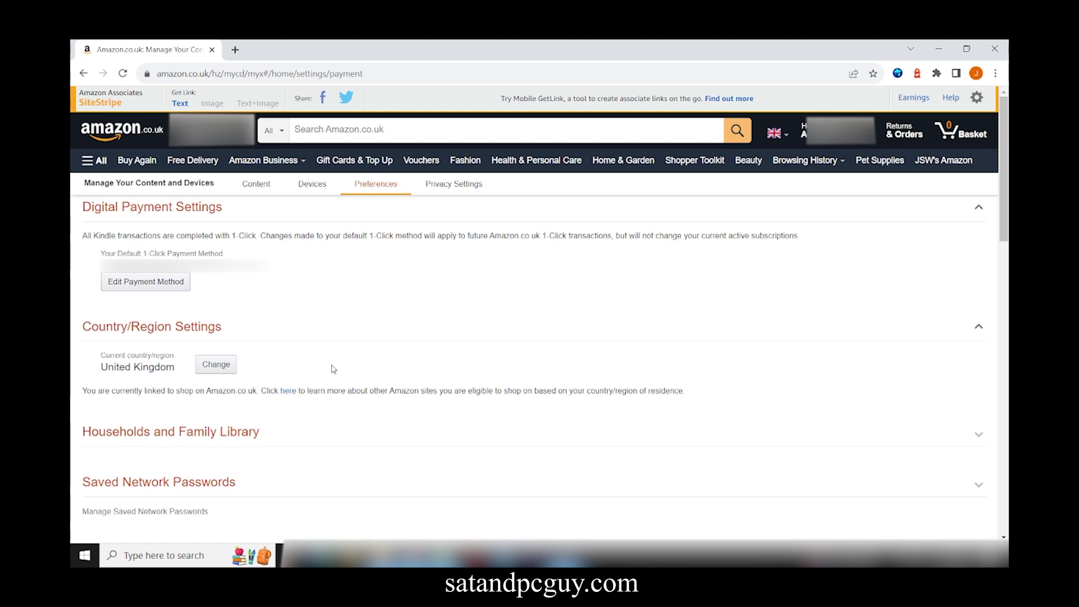
pyautogui.click(214, 366)
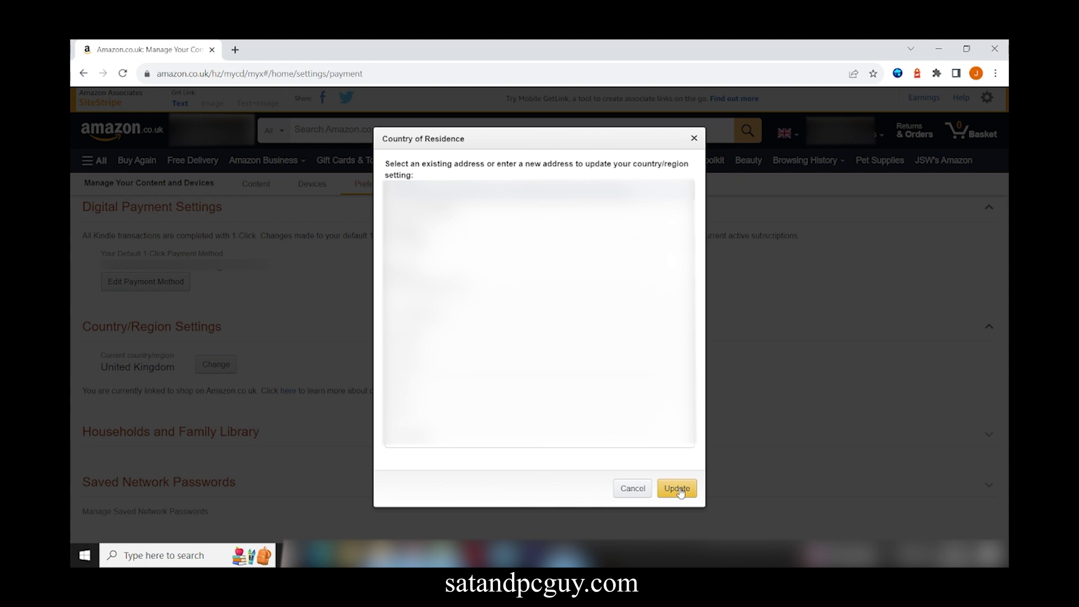
# Confirm the Spanish address update, moving the account to Amazon.es, and continue to Content and Devices
pyautogui.click(677, 488)
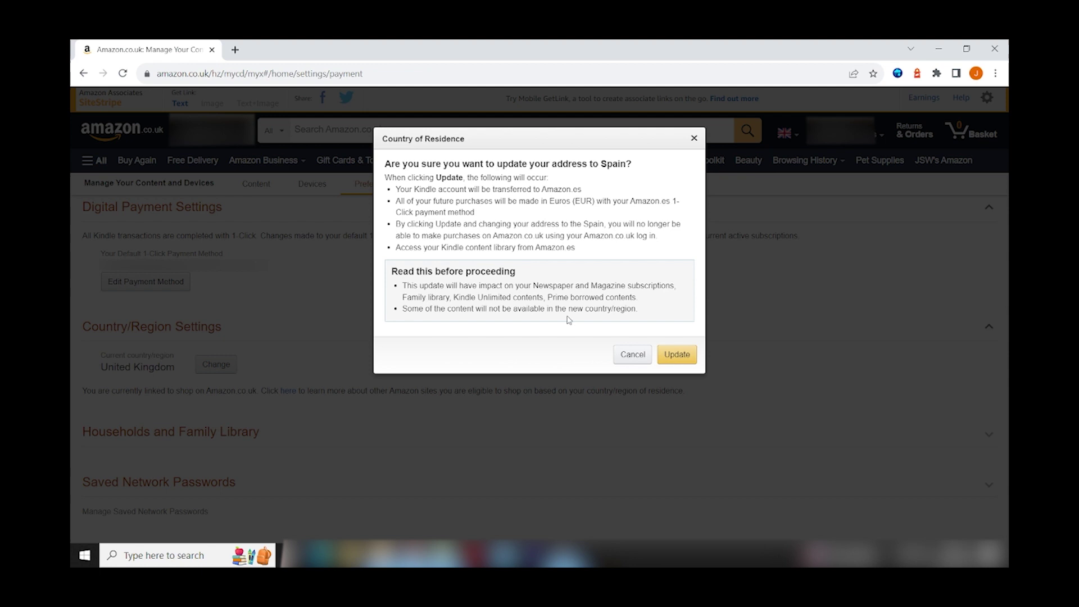
pyautogui.click(673, 359)
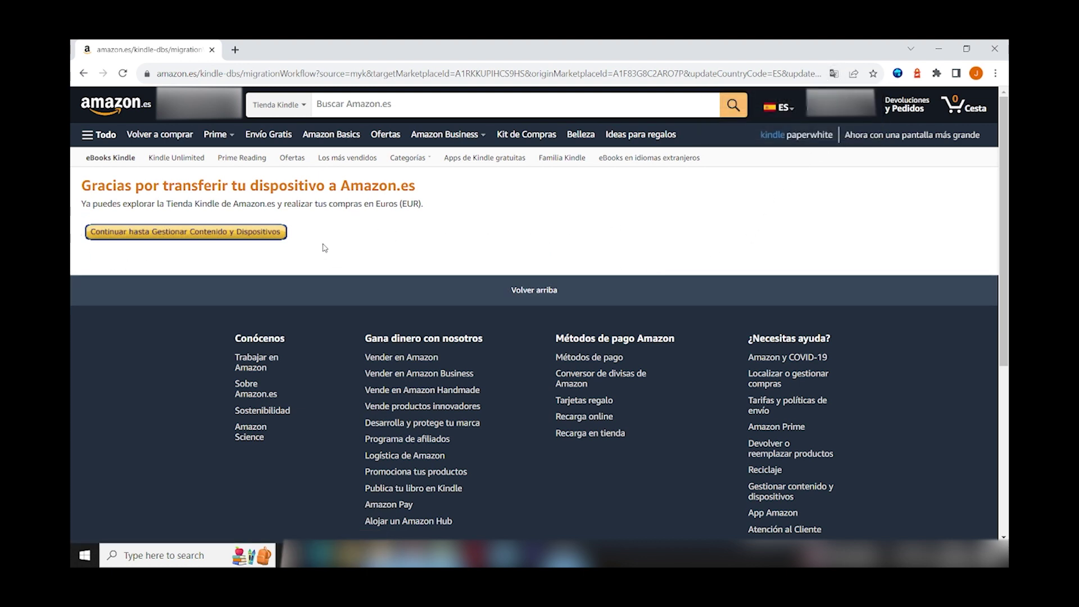
pyautogui.click(227, 237)
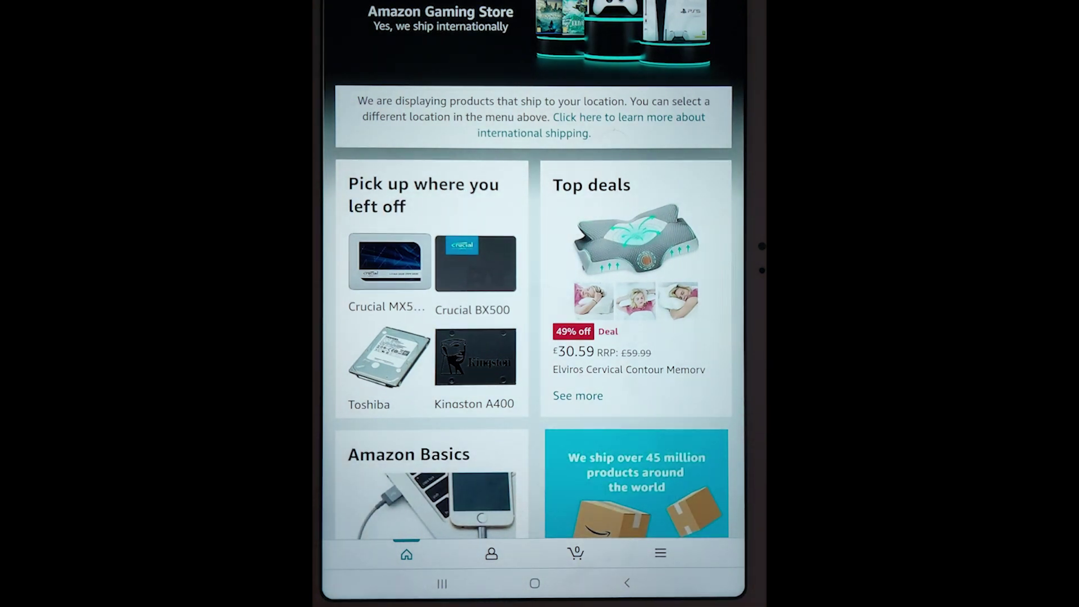
# Open Country & Language from the menu's Settings section, still set to United Kingdom
pyautogui.click(660, 553)
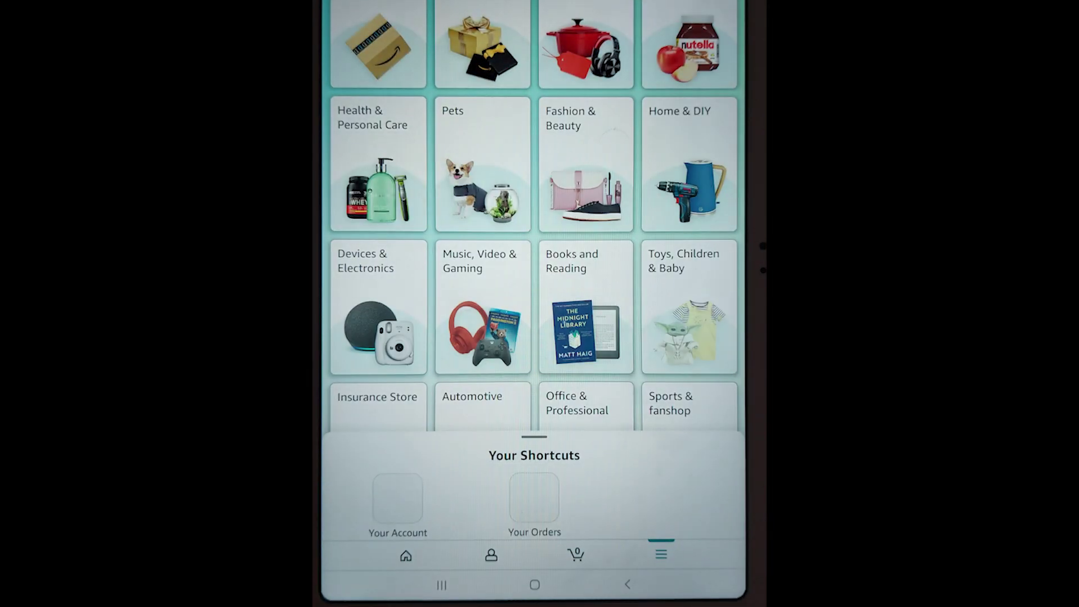
pyautogui.scroll(-10, 691, 281)
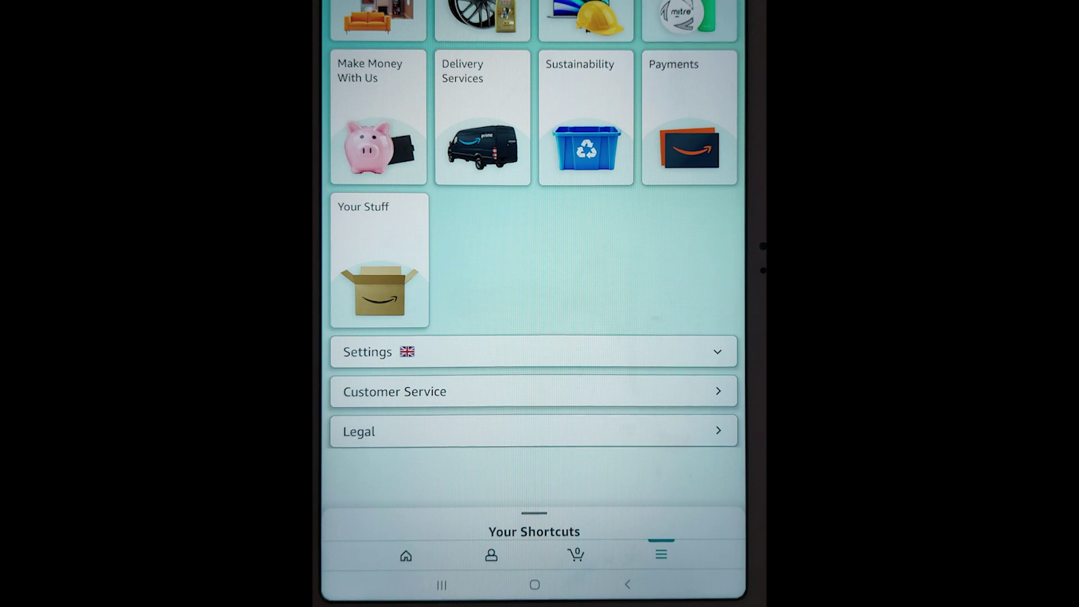
pyautogui.click(719, 353)
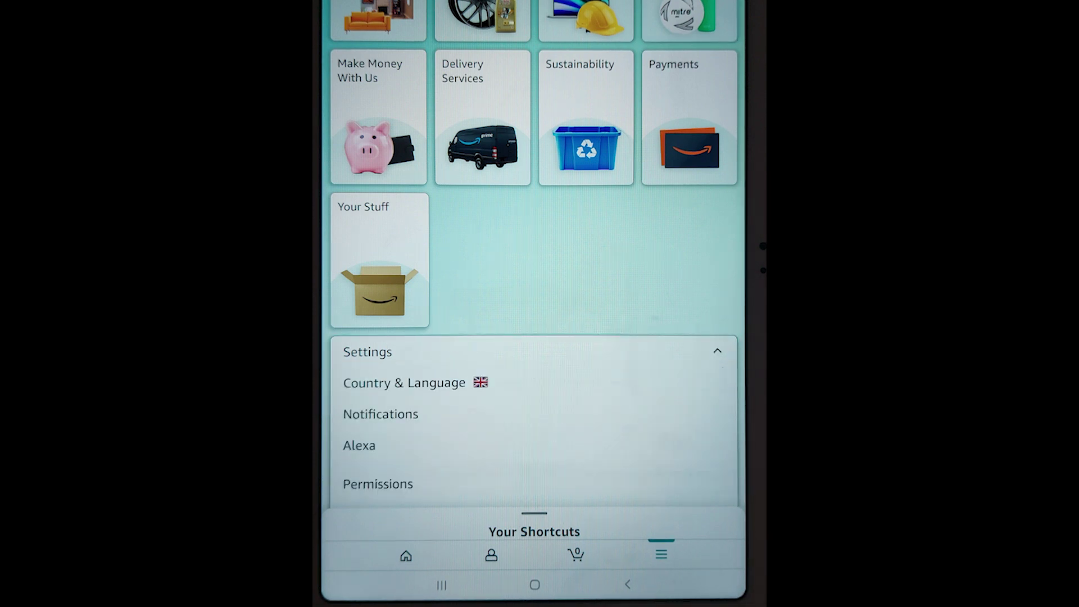
pyautogui.click(517, 384)
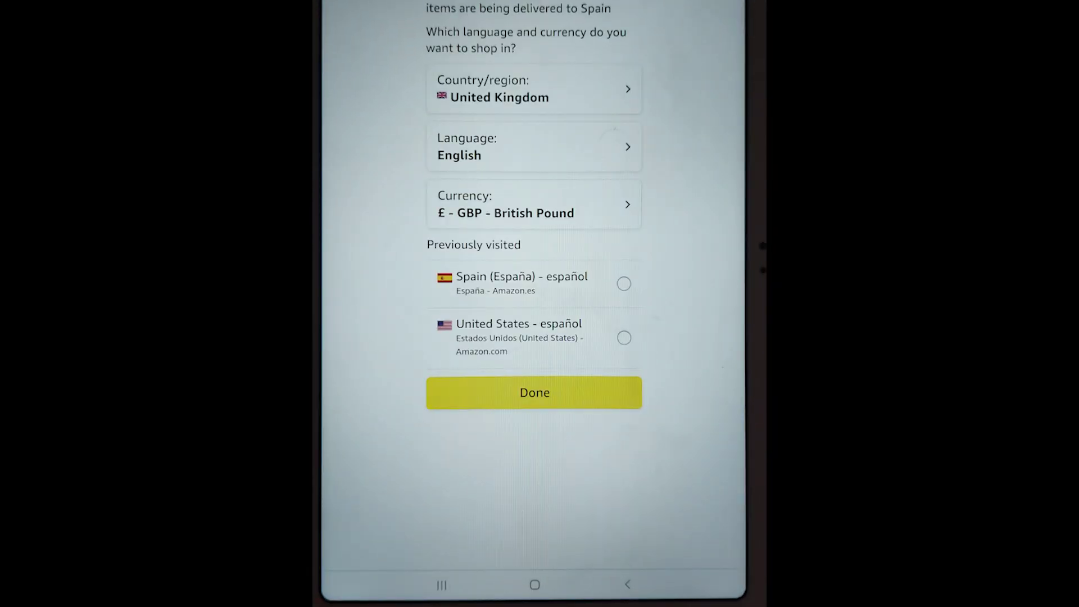
# Select Spain (España) - español under Previously visited
pyautogui.click(624, 284)
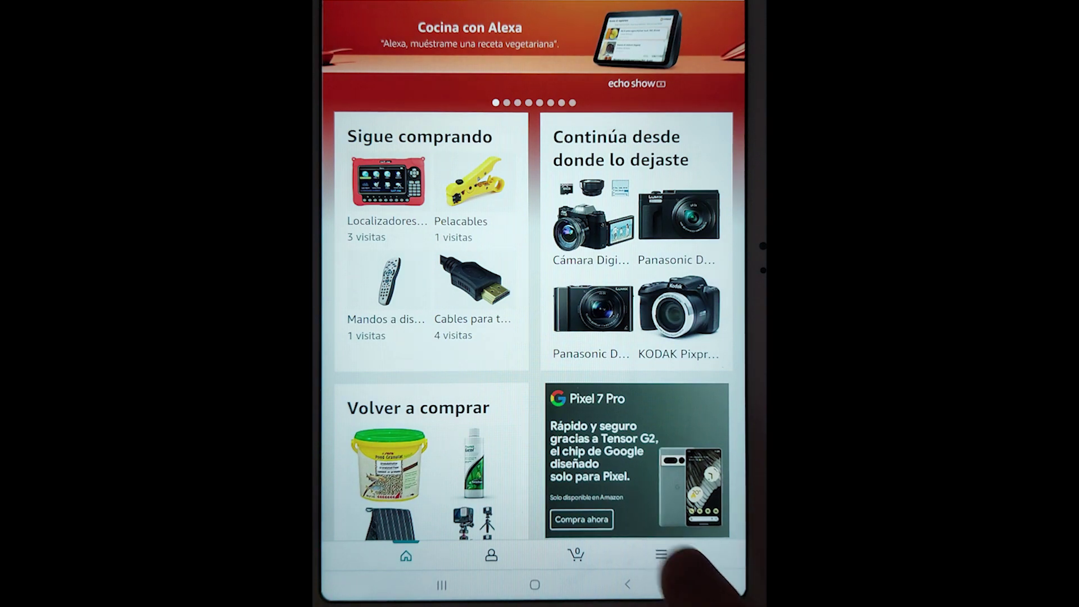
# Set the shopping country back to United Kingdom - English via Configuración and confirm
pyautogui.click(661, 554)
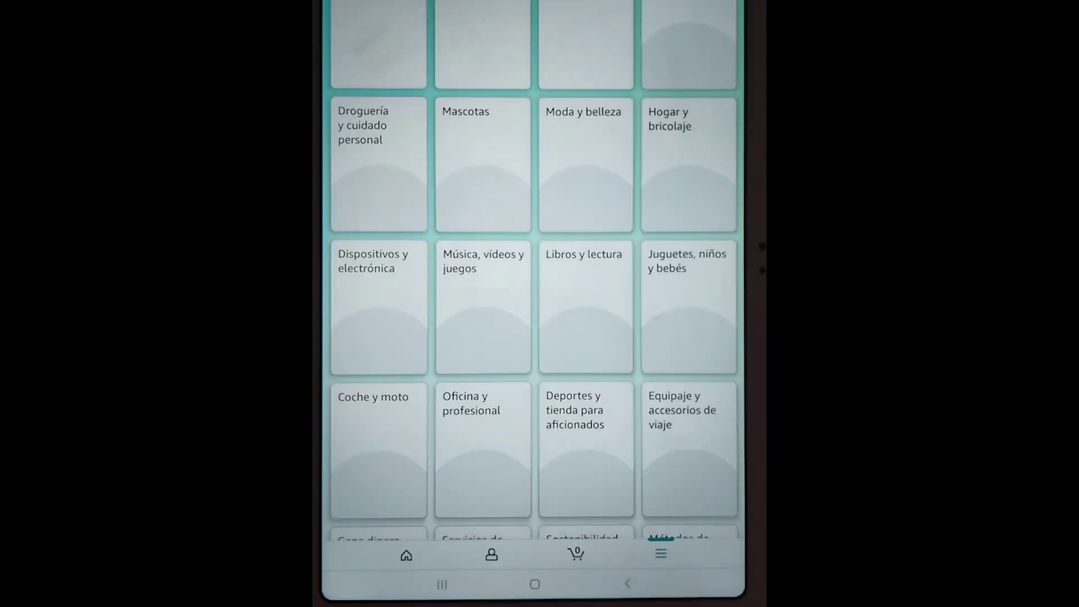
pyautogui.scroll(-10, 674, 252)
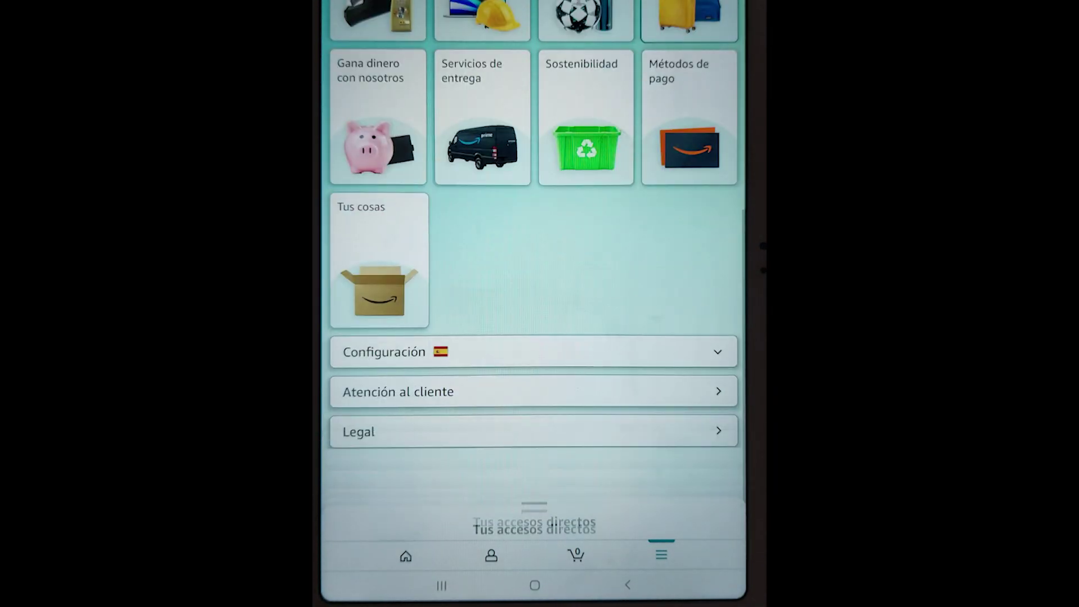
pyautogui.click(720, 352)
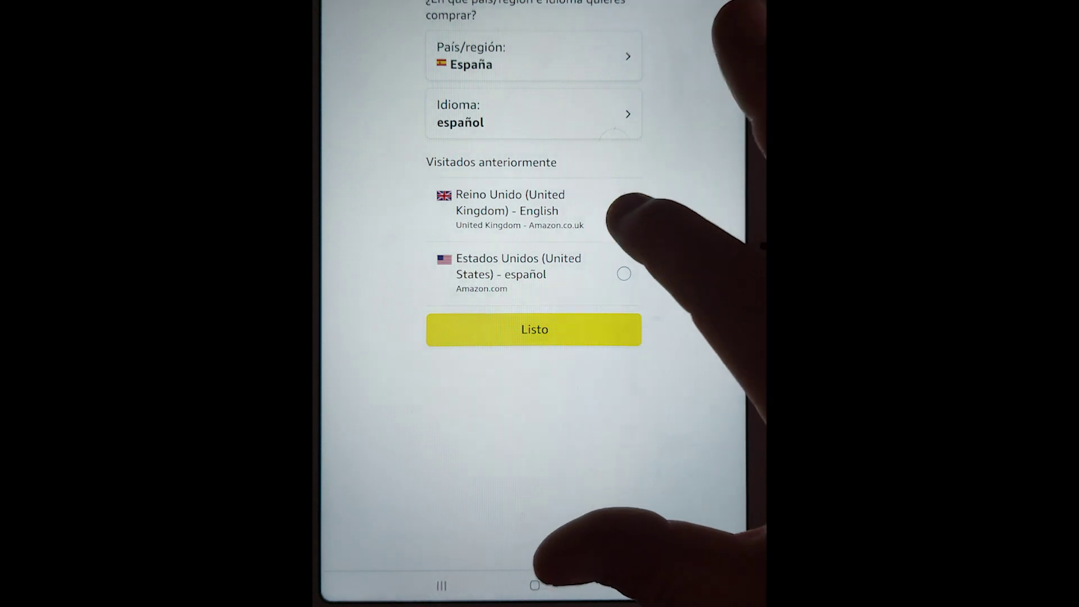
pyautogui.click(624, 210)
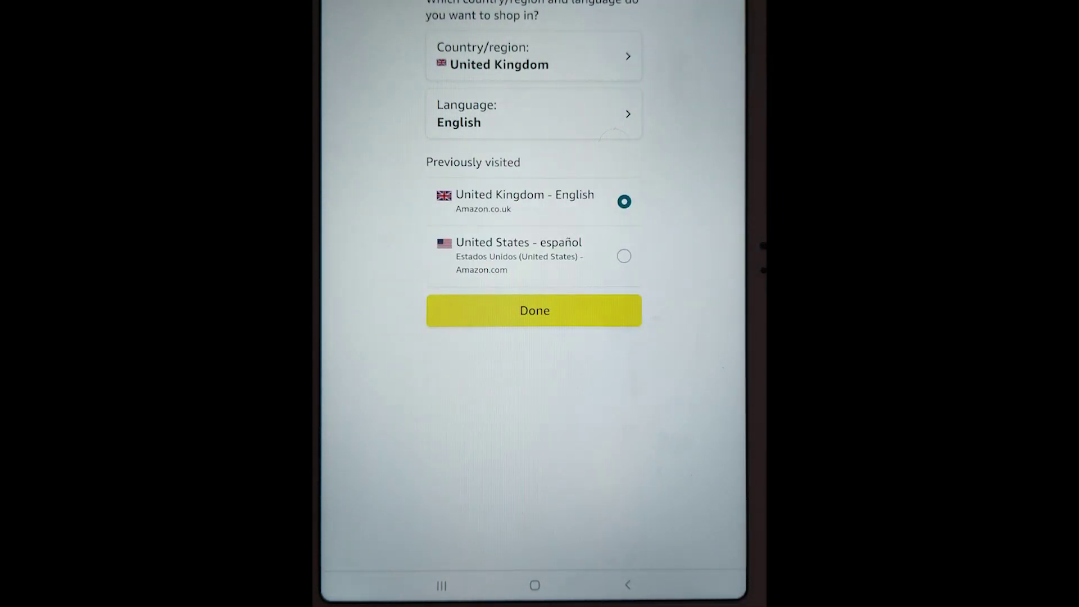
pyautogui.click(587, 310)
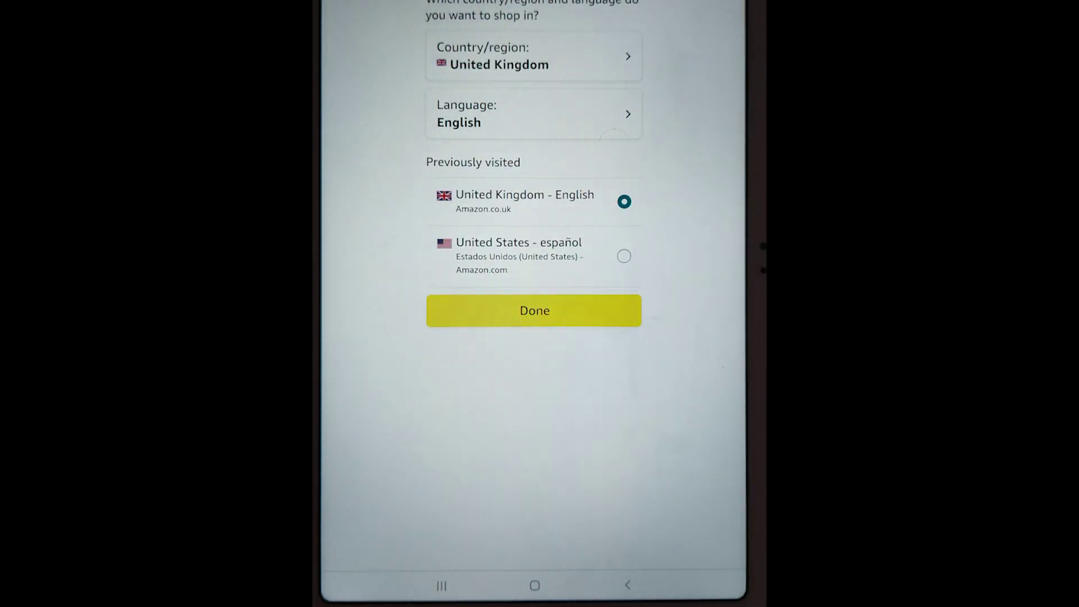